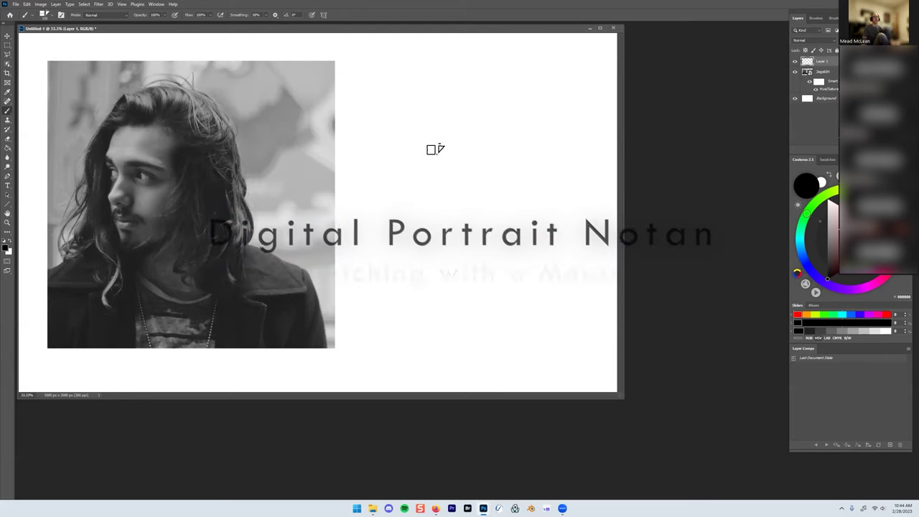
Paint the black hair and head silhouette to the right of the reference photo.
mouse_move(464, 117)
mouse_down()
mouse_move(531, 117)
mouse_move(471, 117)
mouse_move(421, 155)
mouse_move(443, 117)
mouse_move(356, 166)
mouse_move(358, 148)
mouse_move(435, 128)
mouse_move(425, 163)
mouse_up()
mouse_move(433, 237)
mouse_down()
mouse_move(430, 166)
mouse_move(435, 222)
mouse_move(442, 211)
mouse_move(464, 301)
mouse_move(530, 248)
mouse_up()
mouse_move(440, 107)
mouse_down()
mouse_move(494, 79)
mouse_move(494, 112)
mouse_up()
mouse_move(509, 72)
mouse_down()
mouse_move(556, 92)
mouse_move(579, 161)
mouse_move(551, 139)
mouse_move(573, 155)
mouse_move(569, 179)
mouse_up()
mouse_move(554, 140)
mouse_down()
mouse_move(591, 237)
mouse_move(585, 280)
mouse_up()
mouse_move(596, 226)
mouse_down()
mouse_move(608, 248)
mouse_move(550, 301)
mouse_up()
drag(410, 180, 439, 237)
mouse_move(535, 251)
mouse_down()
mouse_move(480, 294)
mouse_move(535, 229)
mouse_move(462, 278)
mouse_move(468, 273)
mouse_move(441, 272)
mouse_up()
mouse_move(542, 165)
mouse_down()
mouse_move(542, 241)
mouse_move(522, 151)
mouse_move(512, 161)
mouse_move(495, 144)
mouse_move(515, 146)
mouse_move(523, 128)
mouse_move(502, 113)
mouse_move(534, 121)
mouse_move(504, 103)
mouse_move(547, 133)
mouse_move(536, 135)
mouse_move(546, 197)
mouse_up()
mouse_move(561, 231)
mouse_down()
mouse_move(543, 282)
mouse_move(550, 243)
mouse_move(525, 295)
mouse_move(571, 260)
mouse_move(489, 309)
mouse_move(456, 290)
mouse_move(546, 276)
mouse_move(481, 286)
mouse_move(460, 241)
mouse_move(477, 269)
mouse_move(459, 183)
mouse_move(429, 151)
mouse_move(436, 147)
mouse_move(432, 266)
mouse_move(415, 185)
mouse_move(400, 272)
mouse_move(443, 251)
mouse_move(414, 210)
mouse_move(417, 253)
mouse_move(422, 170)
mouse_move(445, 100)
mouse_move(416, 173)
mouse_move(418, 155)
mouse_move(431, 261)
mouse_move(402, 286)
mouse_move(512, 296)
mouse_move(472, 275)
mouse_move(496, 343)
mouse_move(470, 301)
mouse_move(423, 319)
mouse_move(445, 293)
mouse_move(432, 321)
mouse_move(454, 357)
mouse_move(489, 374)
mouse_move(487, 297)
mouse_move(510, 341)
mouse_move(516, 299)
mouse_move(488, 307)
mouse_move(556, 307)
mouse_move(545, 337)
mouse_move(571, 324)
mouse_move(561, 320)
mouse_move(620, 311)
mouse_move(591, 313)
mouse_up()
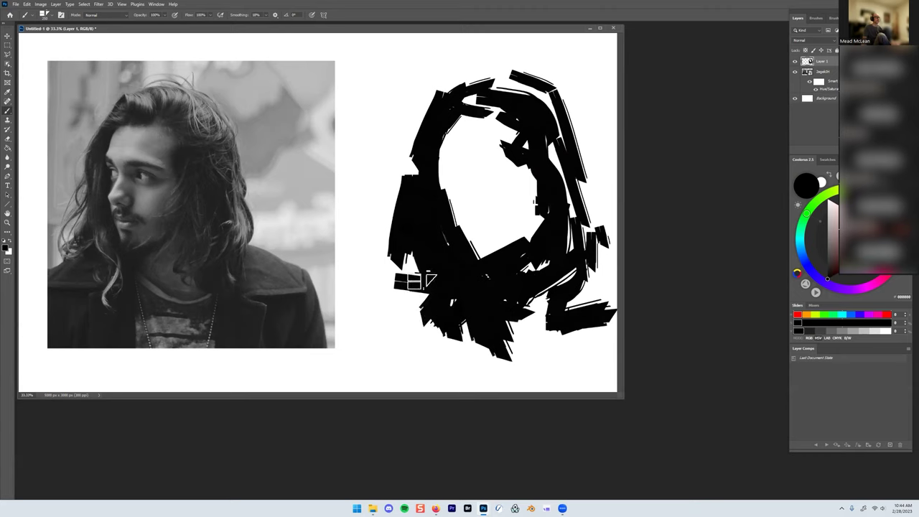
Extend the black shoulders to the lower edge and add black shadows across the upper face.
mouse_move(422, 276)
mouse_down()
mouse_move(410, 328)
mouse_move(380, 316)
mouse_move(385, 307)
mouse_move(352, 321)
mouse_move(366, 296)
mouse_move(338, 308)
mouse_move(373, 349)
mouse_move(413, 317)
mouse_move(379, 316)
mouse_move(433, 338)
mouse_move(474, 330)
mouse_up()
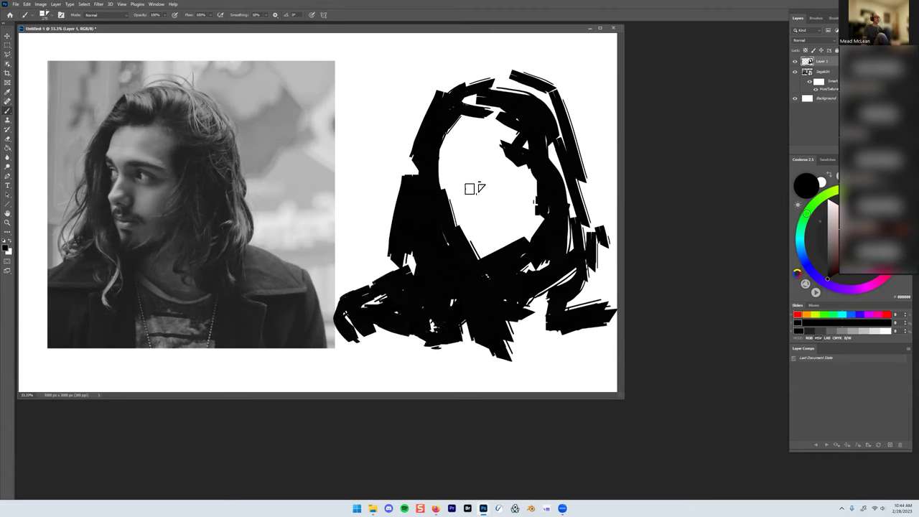
mouse_move(459, 206)
mouse_down()
mouse_move(476, 174)
mouse_move(469, 207)
mouse_move(483, 169)
mouse_move(485, 195)
mouse_up()
mouse_move(443, 180)
mouse_down()
mouse_move(513, 172)
mouse_move(513, 157)
mouse_move(535, 172)
mouse_move(484, 173)
mouse_move(520, 192)
mouse_move(475, 206)
mouse_move(484, 217)
mouse_move(471, 223)
mouse_move(494, 238)
mouse_move(487, 248)
mouse_move(509, 244)
mouse_move(499, 239)
mouse_move(497, 254)
mouse_move(516, 227)
mouse_move(468, 269)
mouse_move(547, 219)
mouse_move(509, 271)
mouse_move(549, 208)
mouse_move(524, 253)
mouse_move(498, 273)
mouse_move(530, 260)
mouse_up()
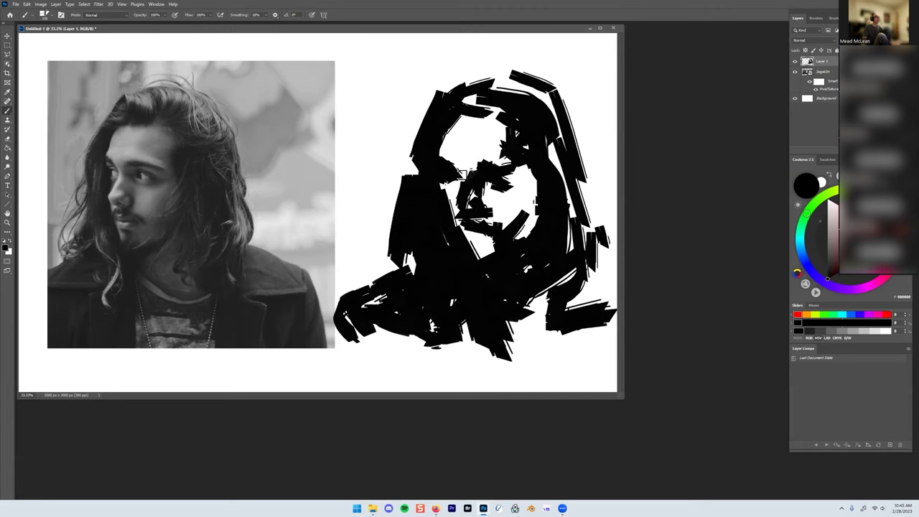
Lighten around the left eye in white, then darken the forehead edge and hair top in black.
key(x)
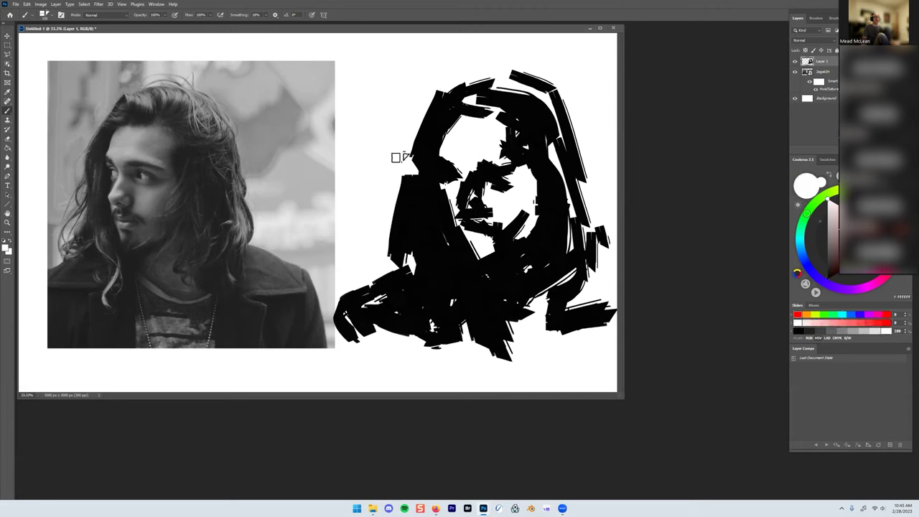
mouse_move(435, 164)
mouse_down()
mouse_move(468, 192)
mouse_move(449, 158)
mouse_move(472, 162)
mouse_move(427, 166)
mouse_move(464, 183)
mouse_move(440, 172)
mouse_up()
key(x)
mouse_move(434, 128)
mouse_down()
mouse_move(437, 151)
mouse_move(440, 128)
mouse_move(481, 107)
mouse_move(445, 120)
mouse_move(461, 106)
mouse_move(523, 119)
mouse_move(500, 97)
mouse_up()
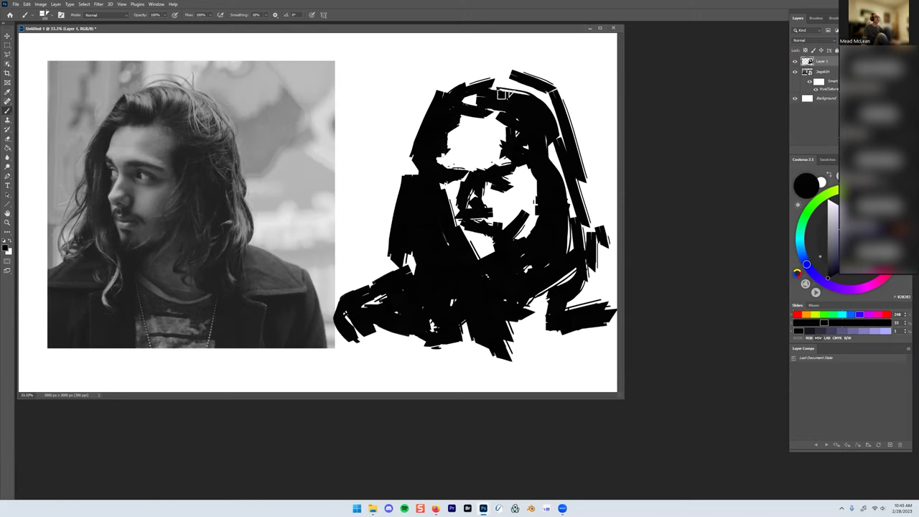
drag(472, 65, 537, 91)
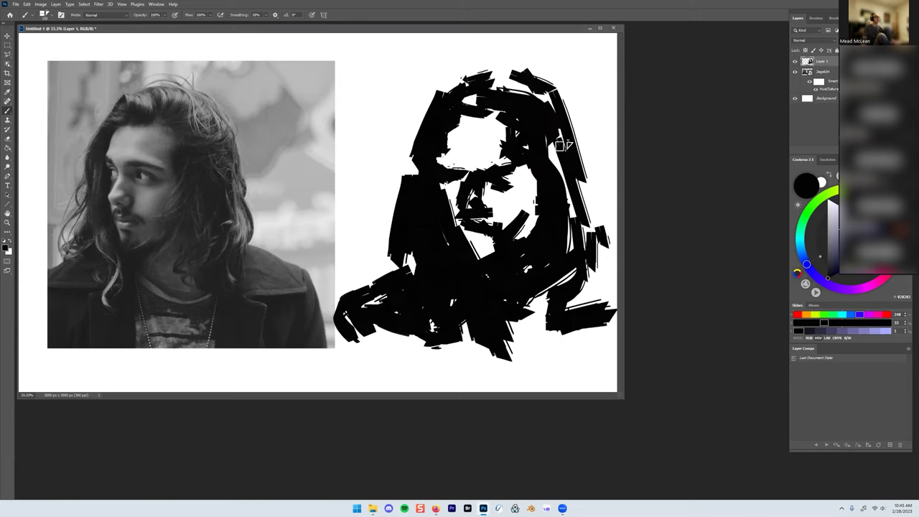
Carve white gaps into the right hair edge and white highlights across the shoulders and chest.
key(x)
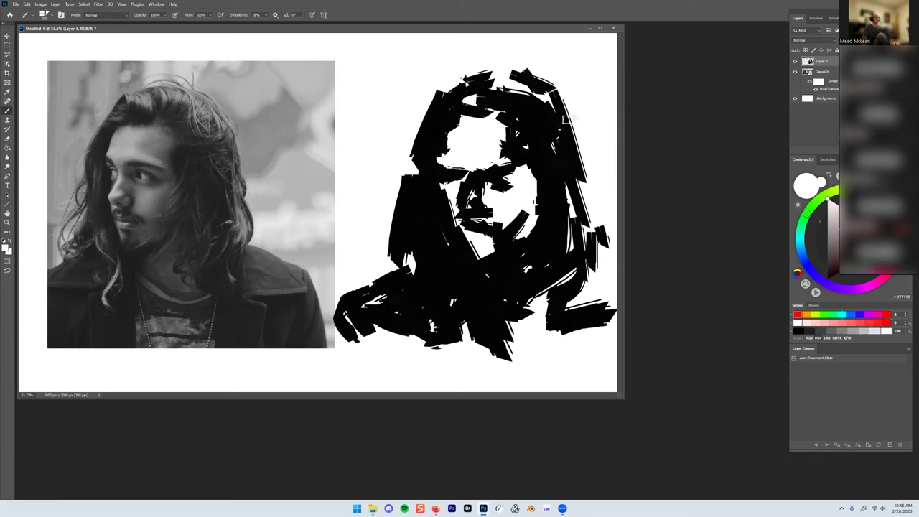
drag(558, 128, 531, 140)
mouse_move(562, 92)
mouse_down()
mouse_move(537, 119)
mouse_move(515, 90)
mouse_move(467, 85)
mouse_move(504, 92)
mouse_move(438, 96)
mouse_move(408, 158)
mouse_move(427, 142)
mouse_up()
drag(573, 263, 610, 274)
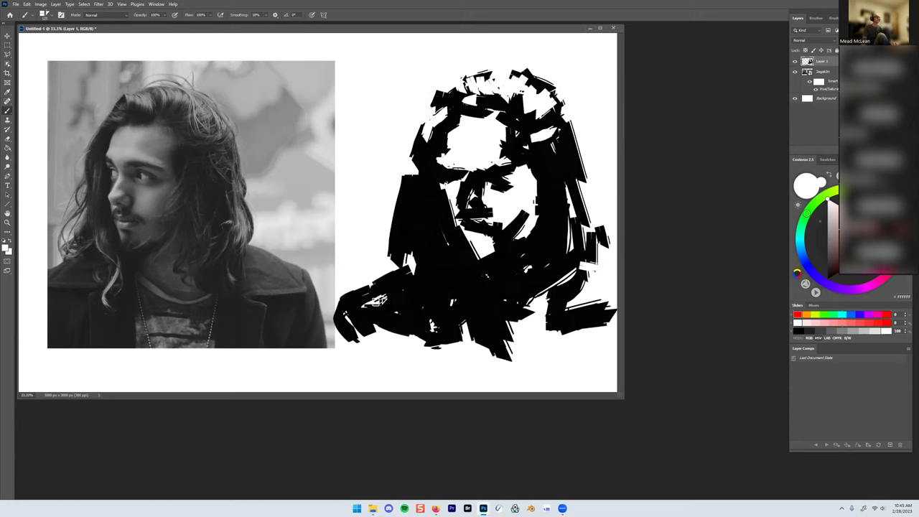
mouse_move(373, 301)
mouse_down()
mouse_move(414, 267)
mouse_move(377, 302)
mouse_move(360, 305)
mouse_move(443, 307)
mouse_move(371, 301)
mouse_move(421, 283)
mouse_move(402, 293)
mouse_move(401, 280)
mouse_move(415, 278)
mouse_move(380, 295)
mouse_move(446, 302)
mouse_move(372, 327)
mouse_move(441, 315)
mouse_up()
drag(447, 266, 424, 310)
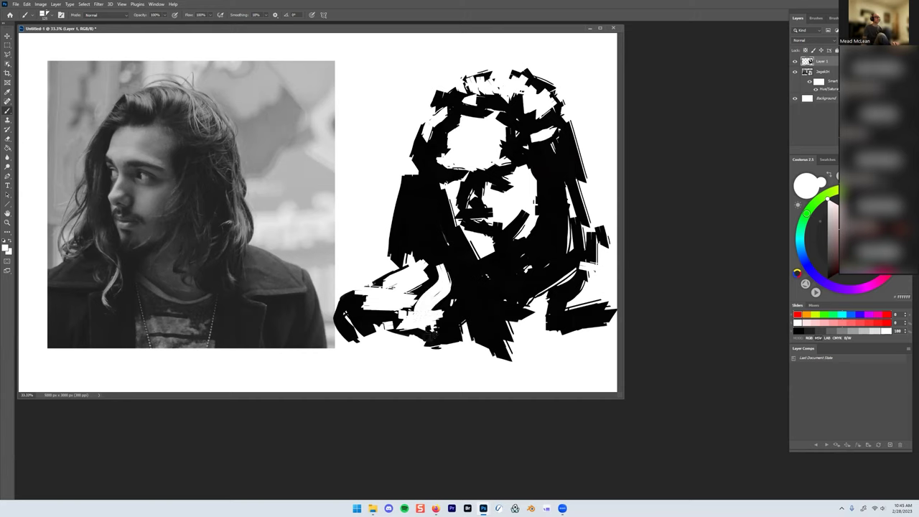
mouse_move(416, 240)
mouse_down()
mouse_move(439, 255)
mouse_move(388, 250)
mouse_move(389, 229)
mouse_move(380, 258)
mouse_move(409, 229)
mouse_move(408, 213)
mouse_move(372, 255)
mouse_move(415, 203)
mouse_move(401, 247)
mouse_up()
Paint mid grey #797979 planes over the forehead, nose and mouth.
drag(827, 240, 760, 248)
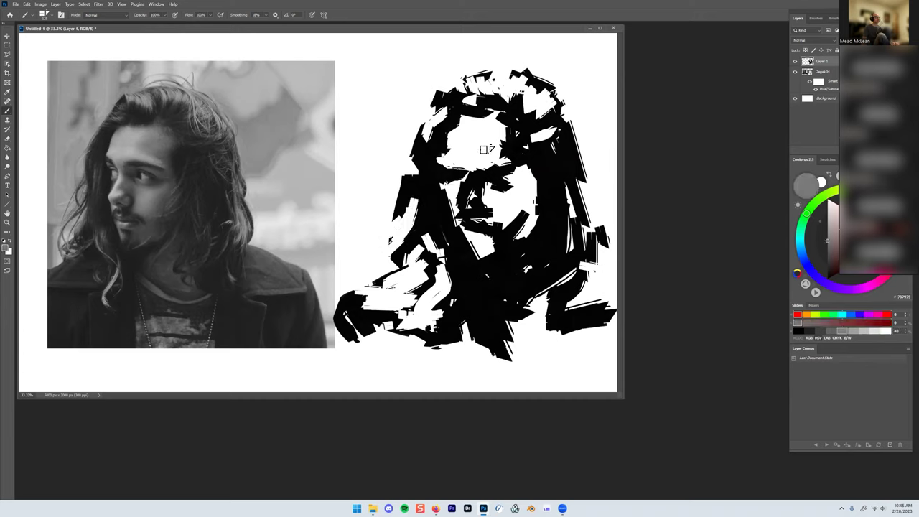
mouse_move(505, 163)
mouse_down()
mouse_move(497, 131)
mouse_move(483, 145)
mouse_move(500, 128)
mouse_move(499, 146)
mouse_move(487, 147)
mouse_move(504, 142)
mouse_move(470, 181)
mouse_move(515, 175)
mouse_move(497, 171)
mouse_move(520, 179)
mouse_move(505, 218)
mouse_move(525, 201)
mouse_move(503, 213)
mouse_move(513, 194)
mouse_move(499, 218)
mouse_move(525, 207)
mouse_move(502, 247)
mouse_move(506, 209)
mouse_move(500, 246)
mouse_move(506, 224)
mouse_move(533, 208)
mouse_move(535, 231)
mouse_move(514, 199)
mouse_up()
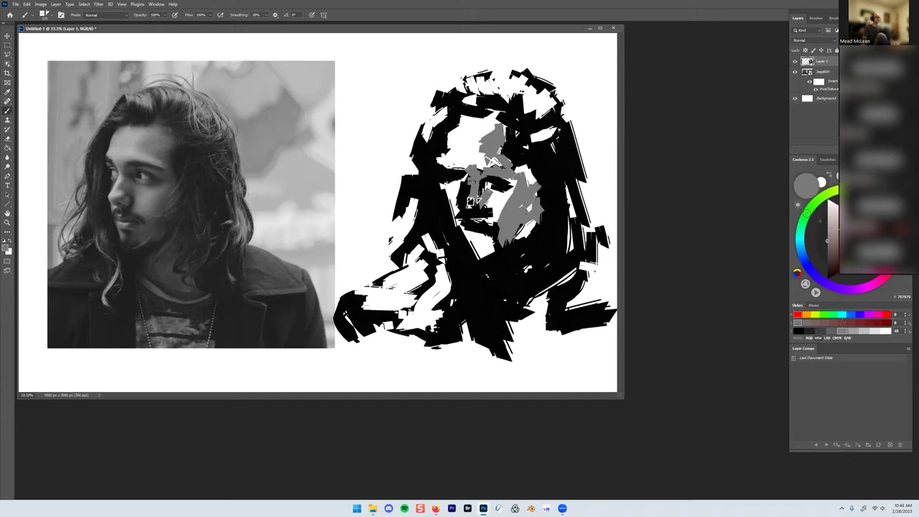
mouse_move(484, 207)
mouse_down()
mouse_move(475, 236)
mouse_move(461, 231)
mouse_move(501, 244)
mouse_move(471, 250)
mouse_up()
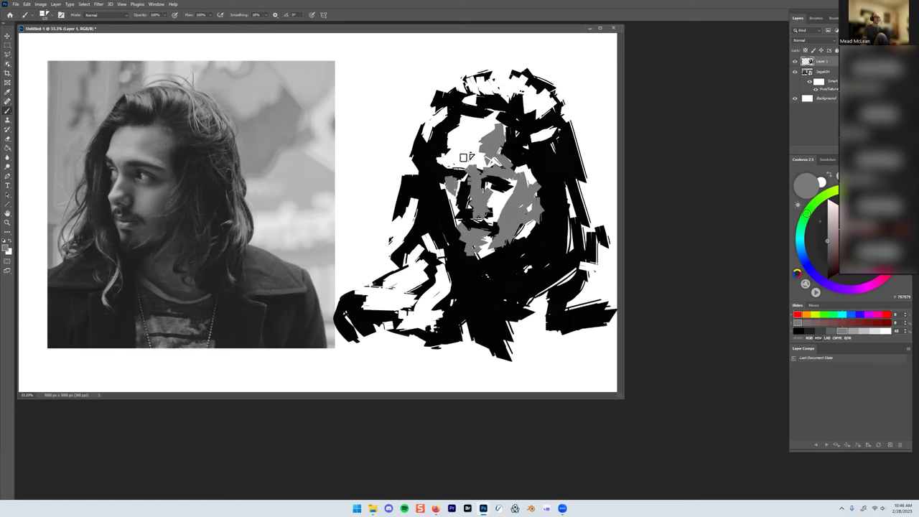
key(x)
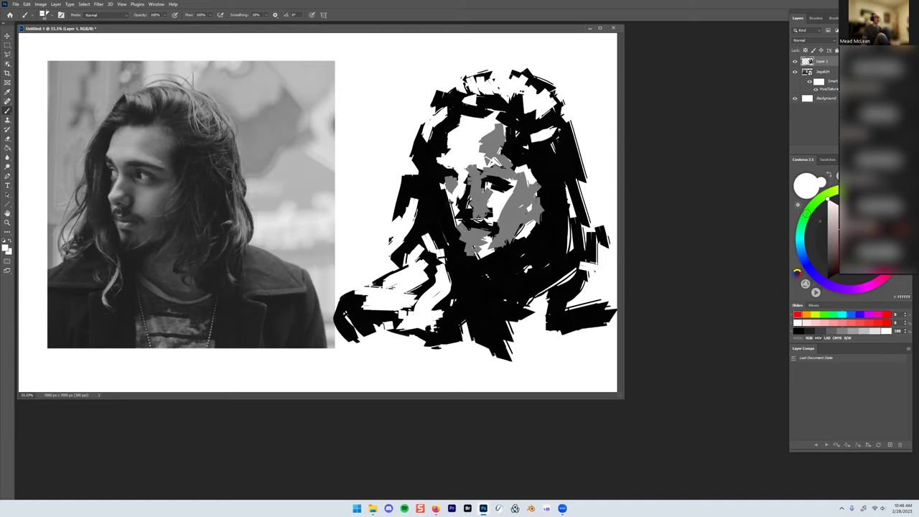
Alternate between sampled grey, black and white to refine the face's tonal shapes.
alt+click(463, 204)
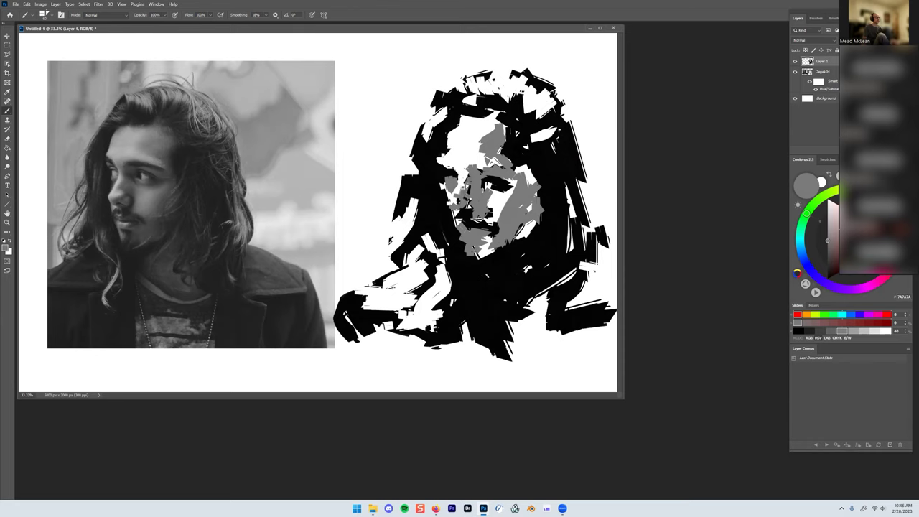
key(x)
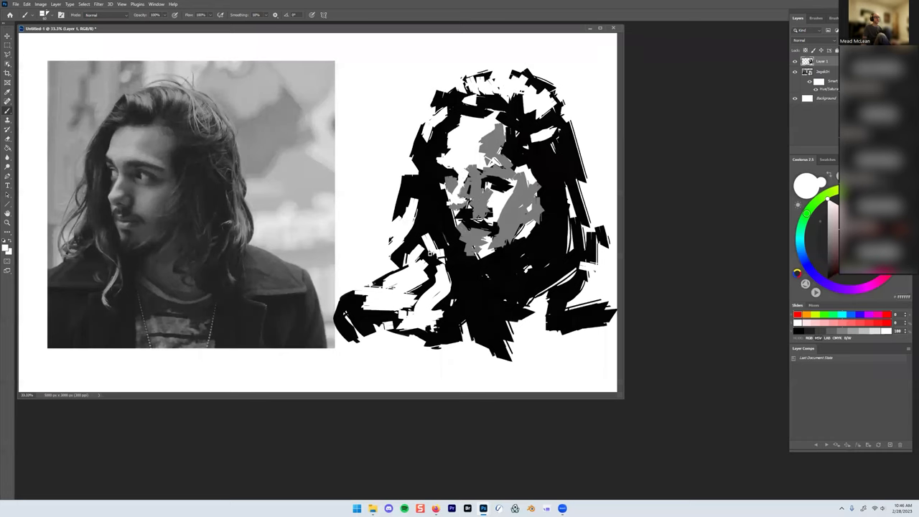
key(x)
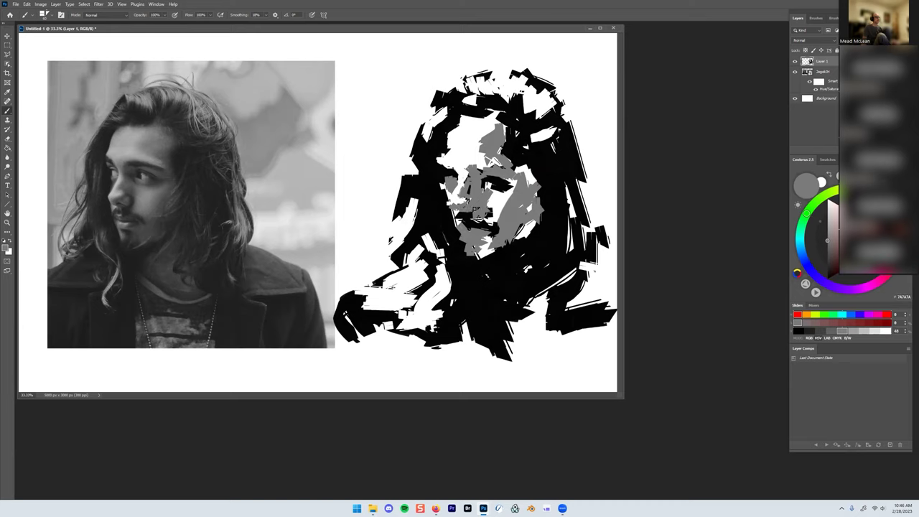
alt+click(497, 180)
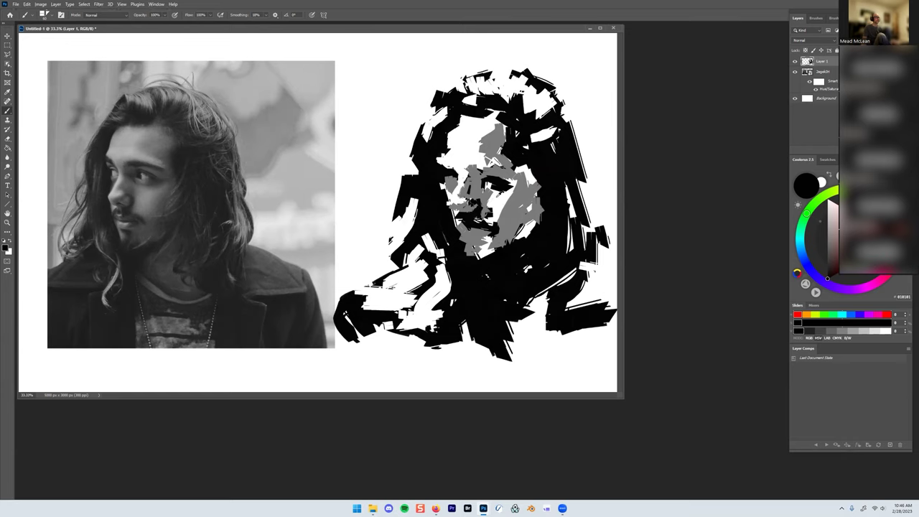
key(x)
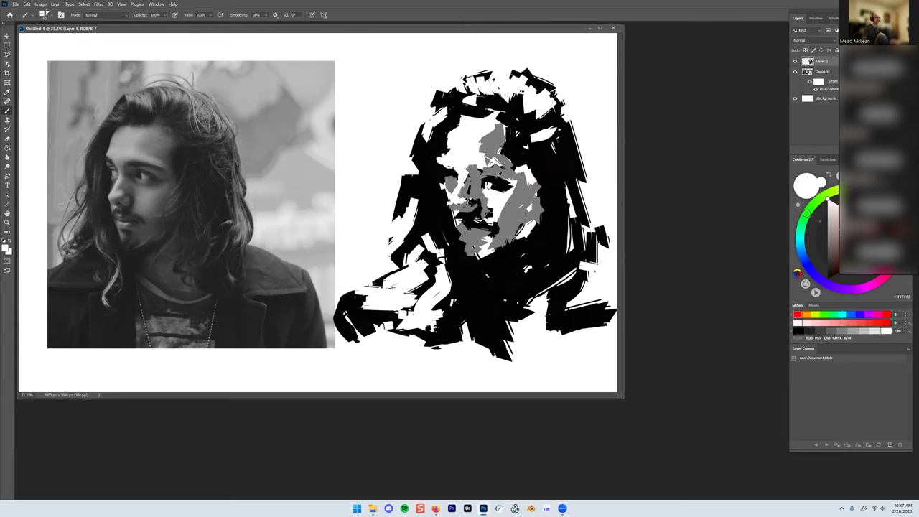
key(x)
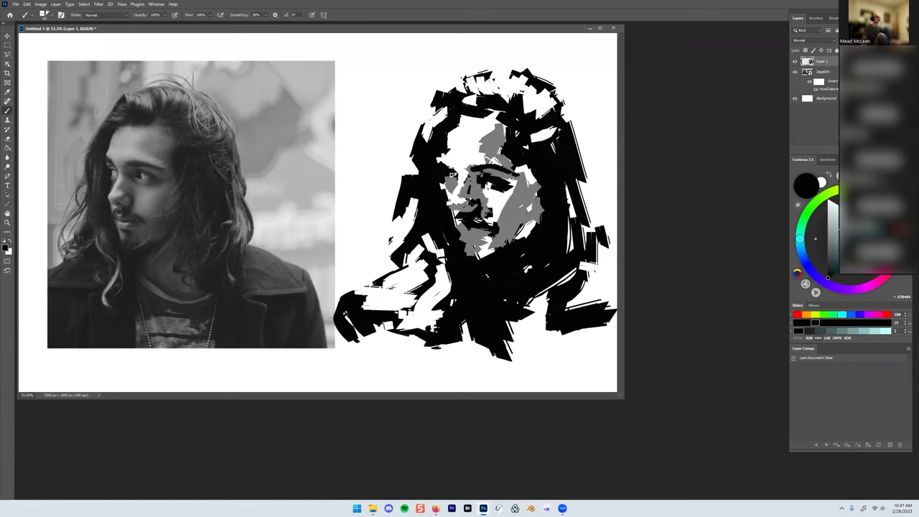
alt+click(440, 172)
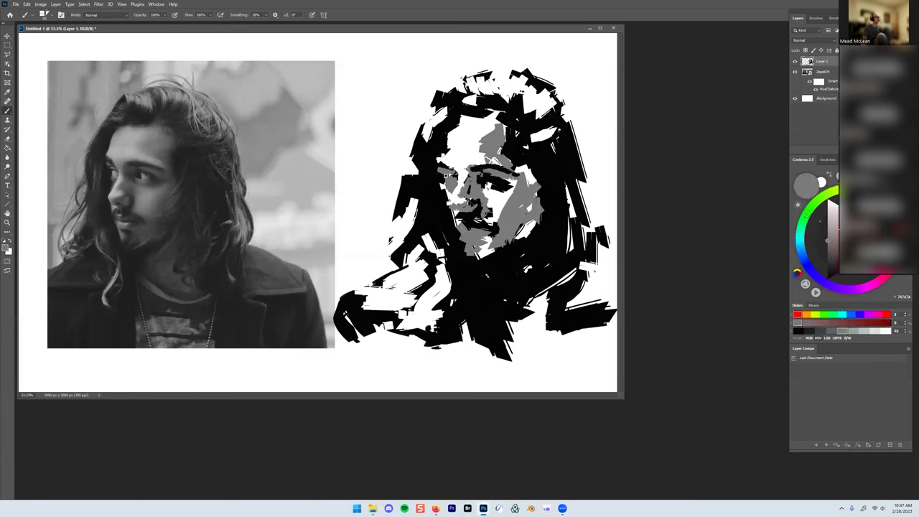
alt+click(436, 176)
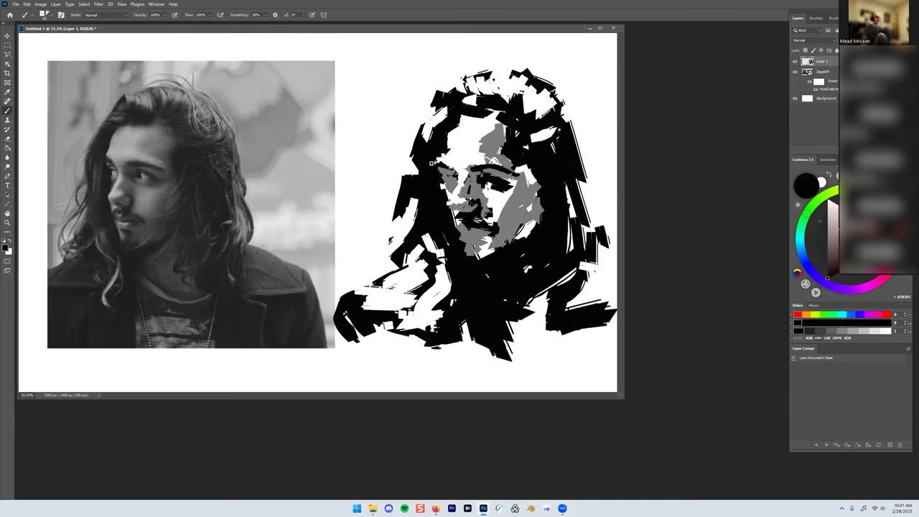
key(x)
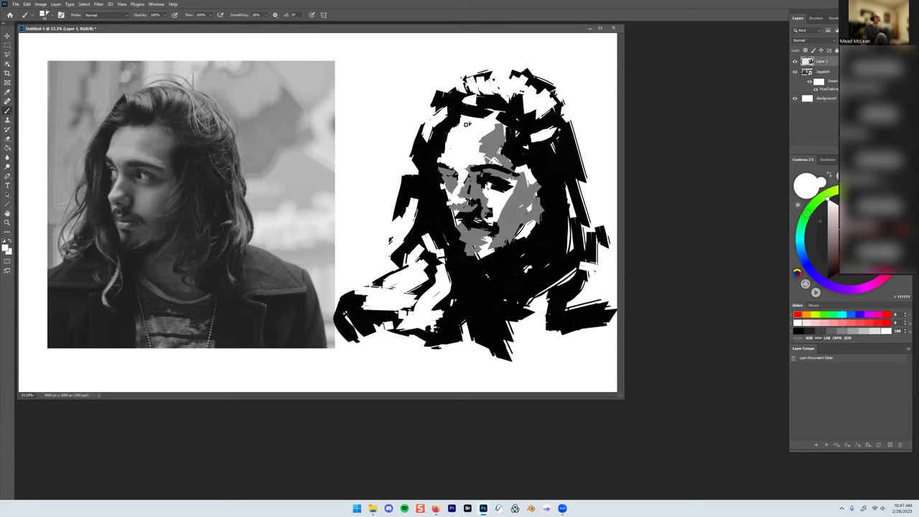
Sample near-black from the sketch and darken the chin with black strokes.
alt+click(448, 195)
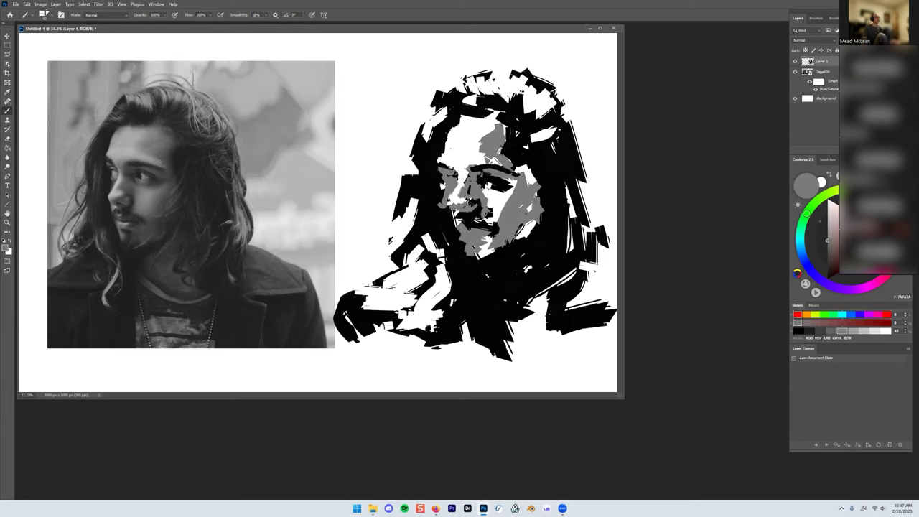
alt+click(434, 204)
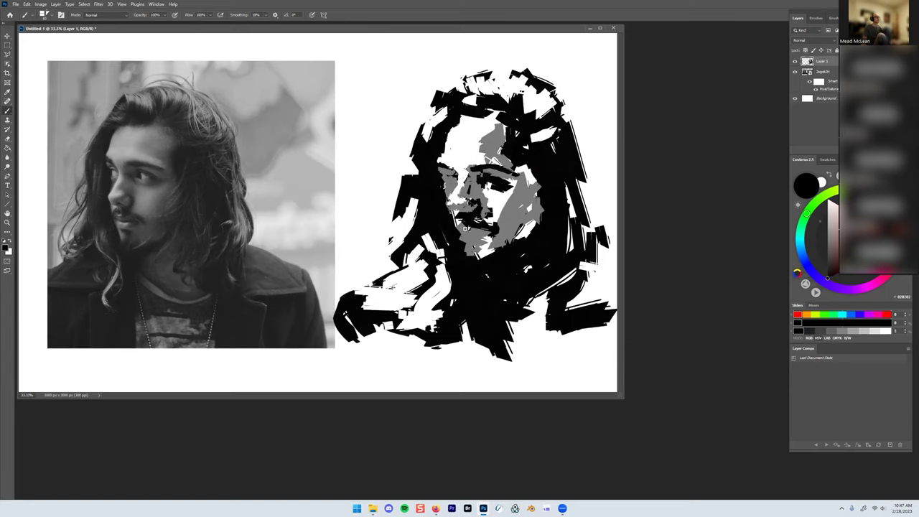
key(x)
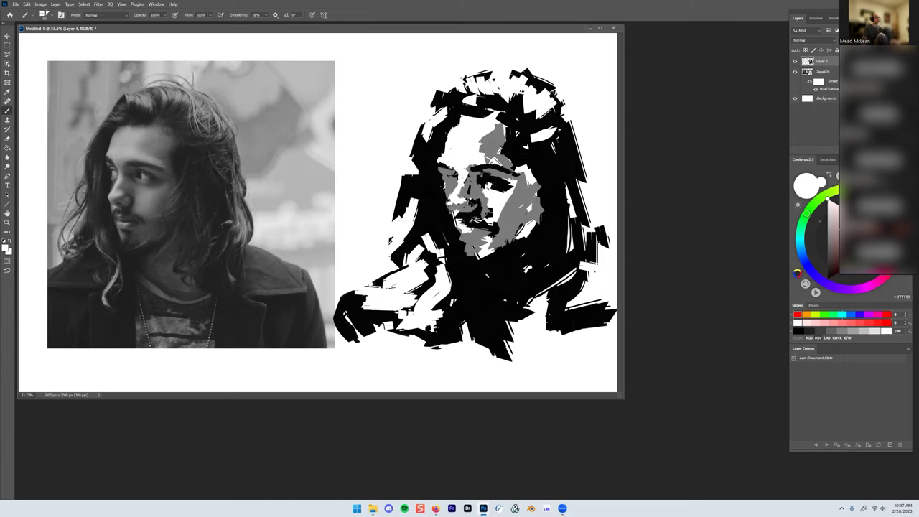
key(x)
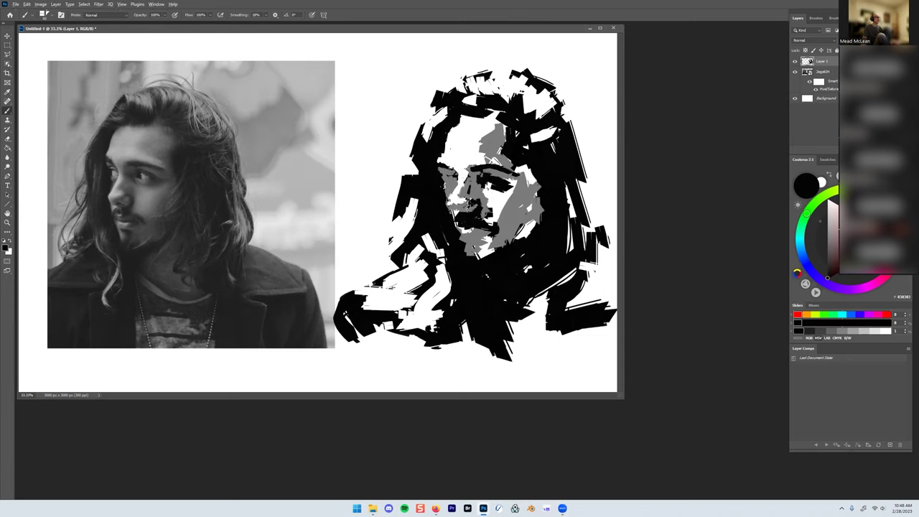
alt+click(456, 216)
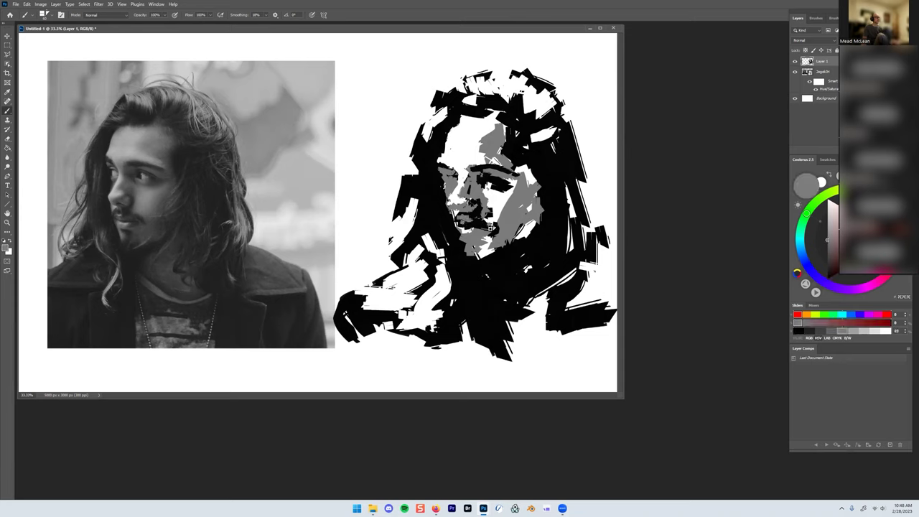
alt+click(481, 220)
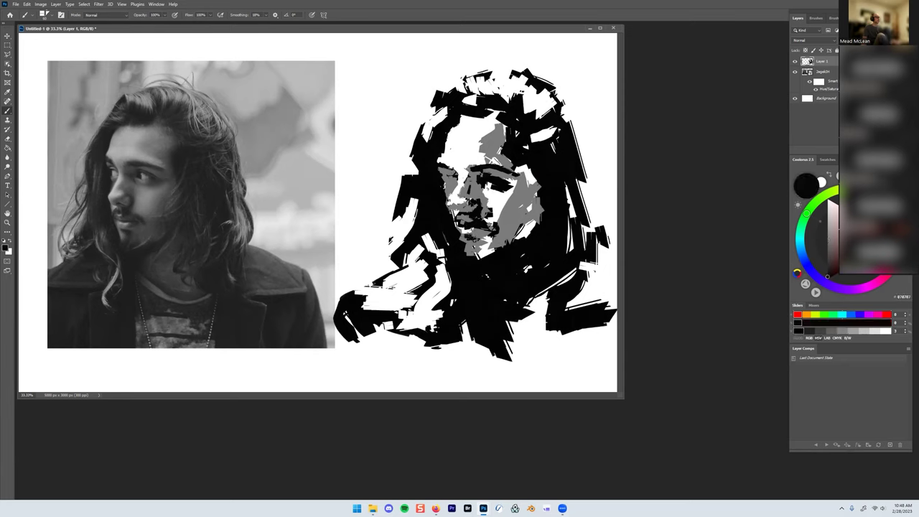
drag(457, 257, 509, 249)
alt+click(522, 216)
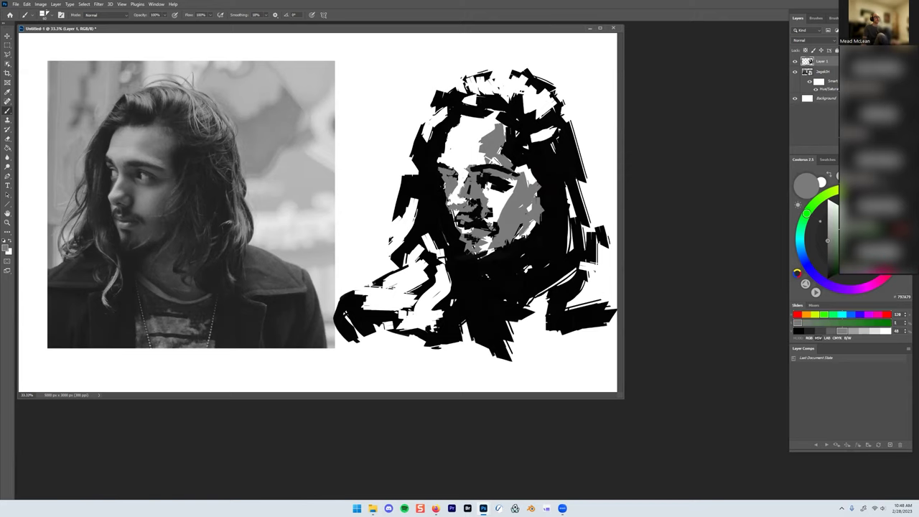
Add a gray touch to the right cheek, then zoom out to 8.33% and back to 25%.
drag(531, 231, 541, 226)
key(ctrl+minus)
key(ctrl+minus)
key(ctrl+minus)
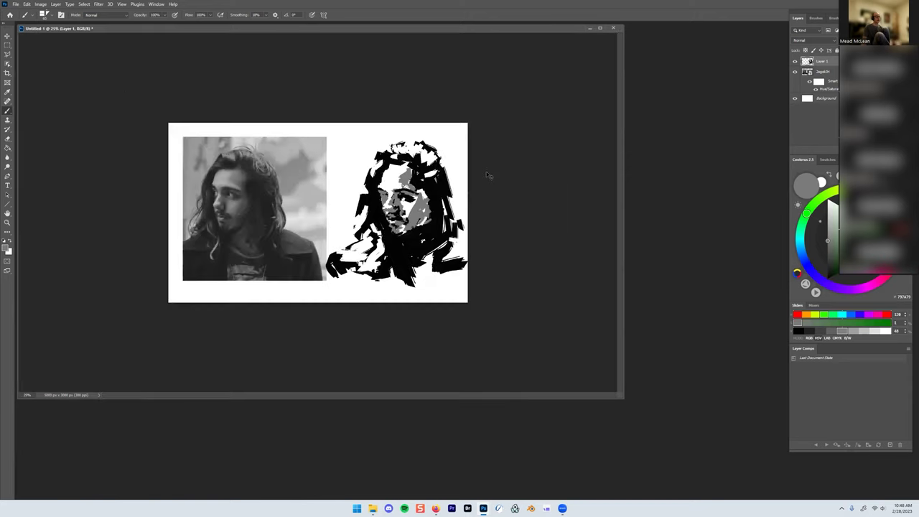
key(ctrl+minus)
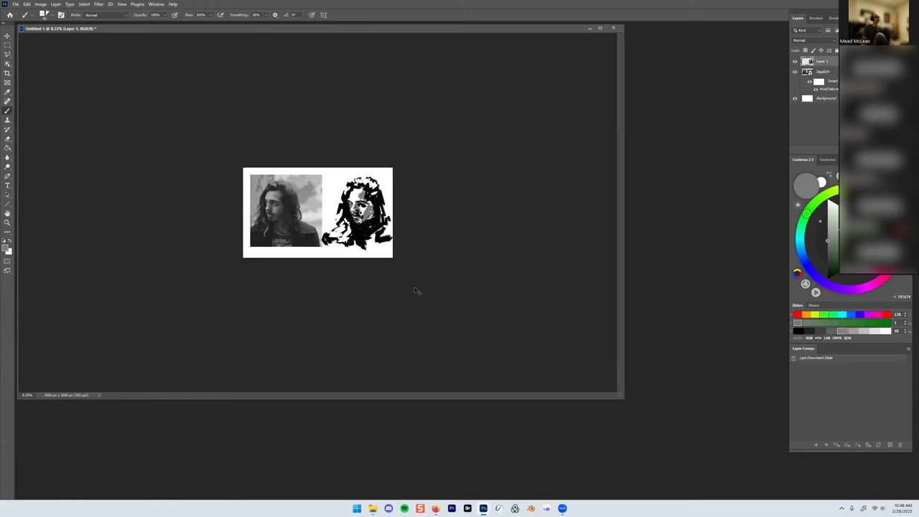
key(ctrl+plus)
key(ctrl+plus)
key(ctrl+plus)
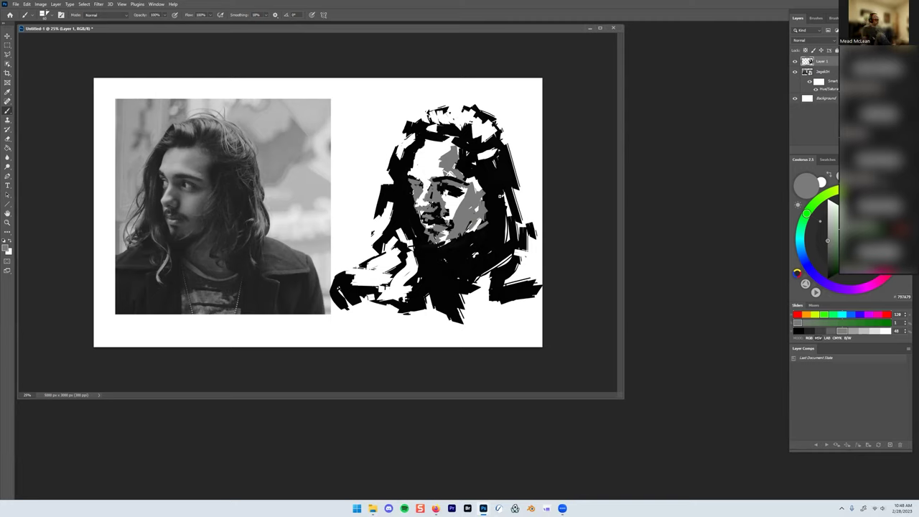
Add a black mark on the right cheek, then a gray background stroke left of the face.
alt+click(481, 173)
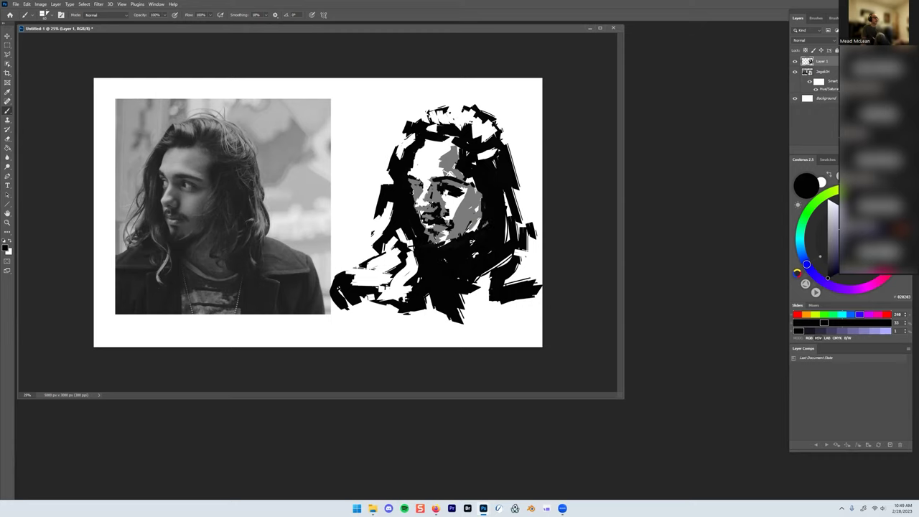
drag(477, 217, 474, 227)
alt+click(451, 216)
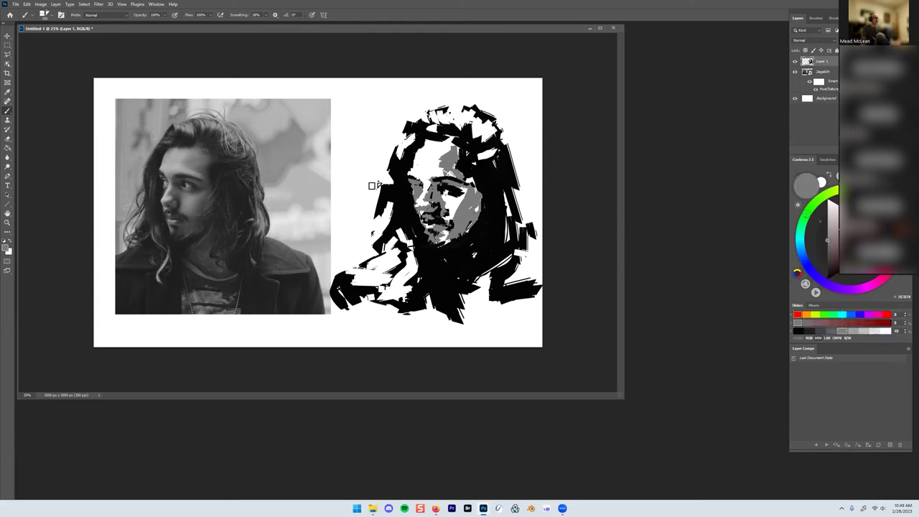
mouse_move(373, 188)
mouse_down()
mouse_move(357, 221)
mouse_move(370, 207)
mouse_move(355, 245)
mouse_move(365, 158)
mouse_move(359, 196)
mouse_move(380, 175)
mouse_move(388, 127)
mouse_move(381, 150)
mouse_move(415, 103)
mouse_move(405, 124)
mouse_move(415, 107)
mouse_move(447, 99)
mouse_move(357, 116)
mouse_move(355, 141)
mouse_move(380, 104)
mouse_move(383, 142)
mouse_move(402, 94)
mouse_move(424, 84)
mouse_move(378, 94)
mouse_move(400, 103)
mouse_move(372, 130)
mouse_move(367, 124)
mouse_move(353, 231)
mouse_move(342, 244)
mouse_move(346, 258)
mouse_move(353, 237)
mouse_move(359, 256)
mouse_move(335, 265)
mouse_move(360, 252)
mouse_move(376, 226)
mouse_move(368, 246)
mouse_move(378, 218)
mouse_up()
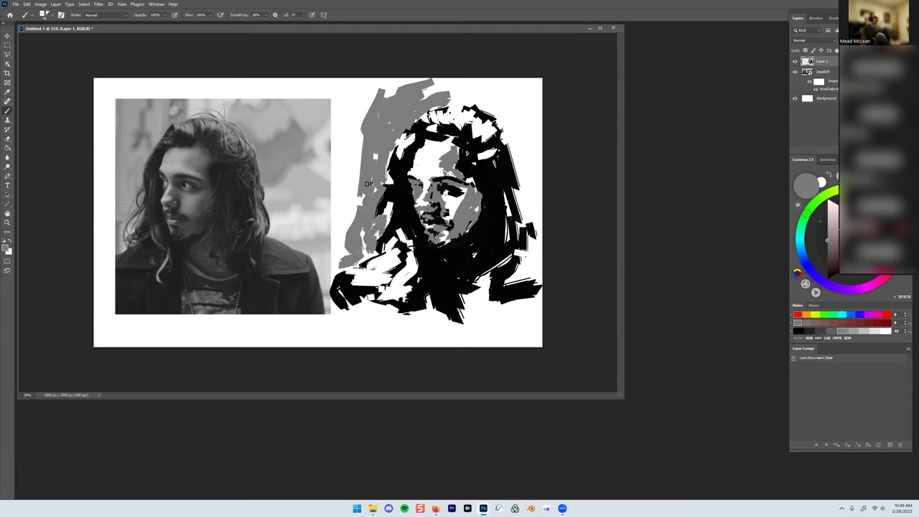
Paint gray along the left hair edge and above the head, darkening the left cheek in black.
mouse_move(345, 218)
mouse_down()
mouse_move(349, 240)
mouse_move(360, 191)
mouse_move(346, 132)
mouse_move(349, 187)
mouse_move(356, 112)
mouse_move(355, 189)
mouse_up()
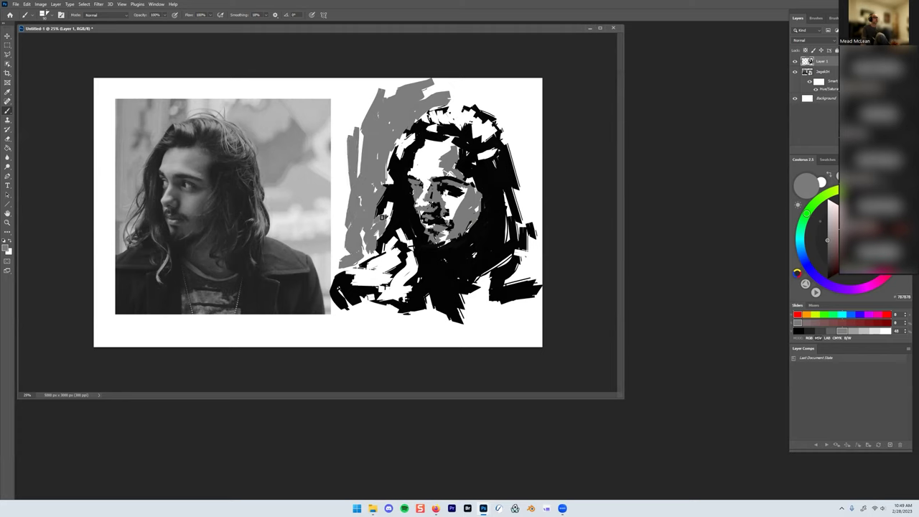
alt+click(389, 210)
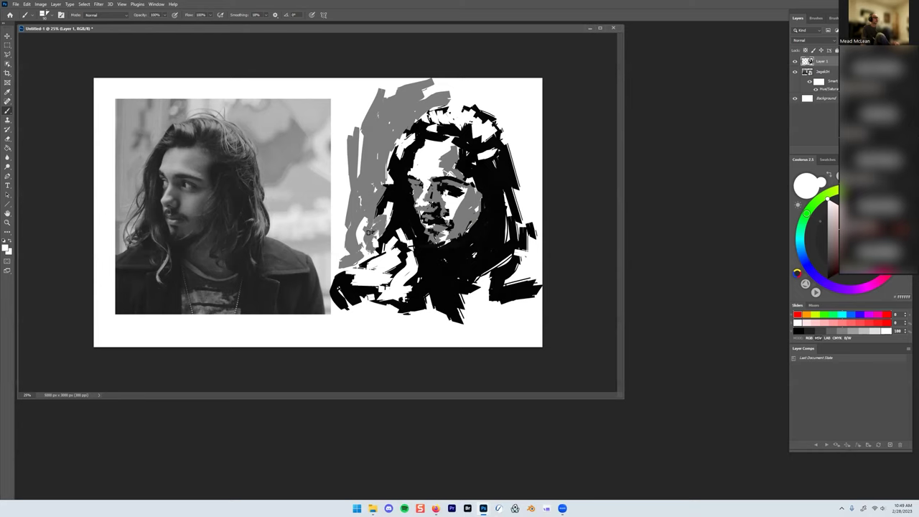
alt+click(382, 198)
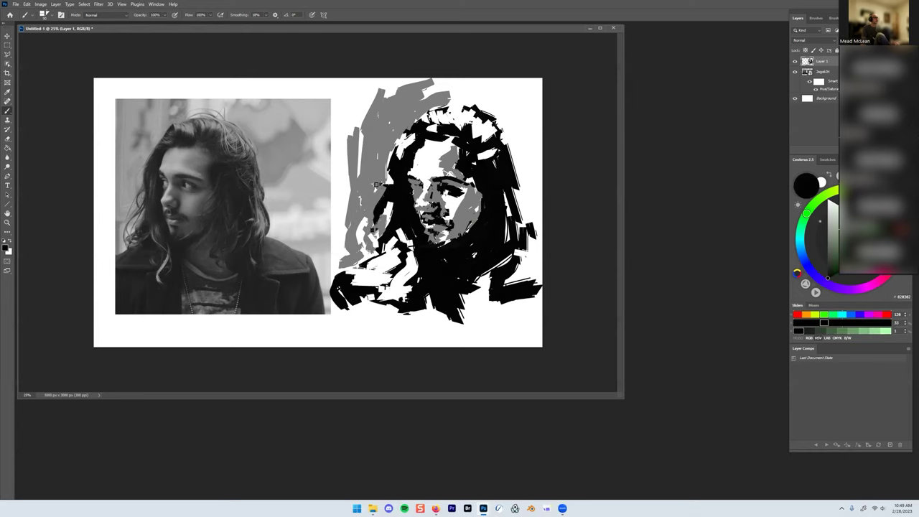
mouse_move(378, 188)
mouse_down()
mouse_move(376, 223)
mouse_move(374, 204)
mouse_up()
alt+click(372, 157)
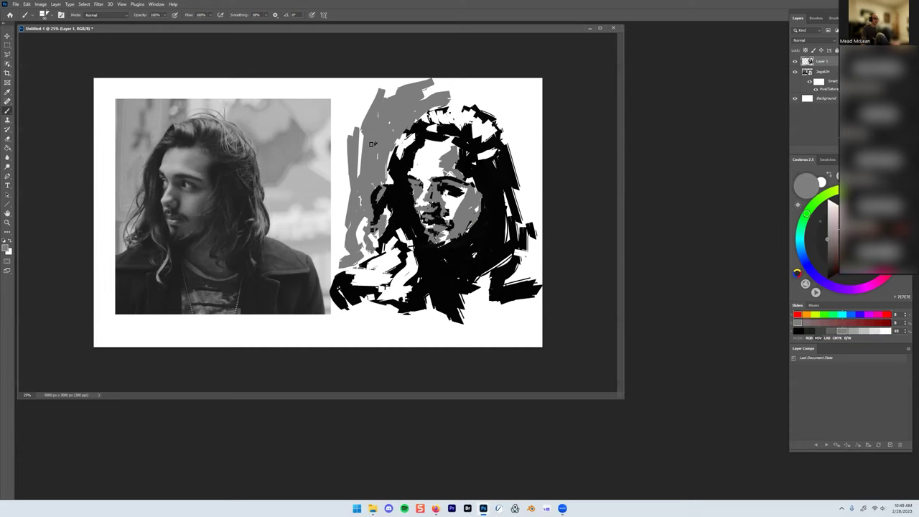
drag(359, 159, 361, 126)
mouse_move(425, 106)
mouse_down()
mouse_move(486, 102)
mouse_move(448, 104)
mouse_move(474, 101)
mouse_move(463, 101)
mouse_move(499, 115)
mouse_move(480, 87)
mouse_move(511, 109)
mouse_move(516, 143)
mouse_move(525, 140)
mouse_move(538, 164)
mouse_move(546, 158)
mouse_move(527, 143)
mouse_move(502, 155)
mouse_move(523, 169)
mouse_move(542, 168)
mouse_move(537, 134)
mouse_move(541, 195)
mouse_move(526, 199)
mouse_move(535, 219)
mouse_move(546, 174)
mouse_move(543, 230)
mouse_move(538, 159)
mouse_up()
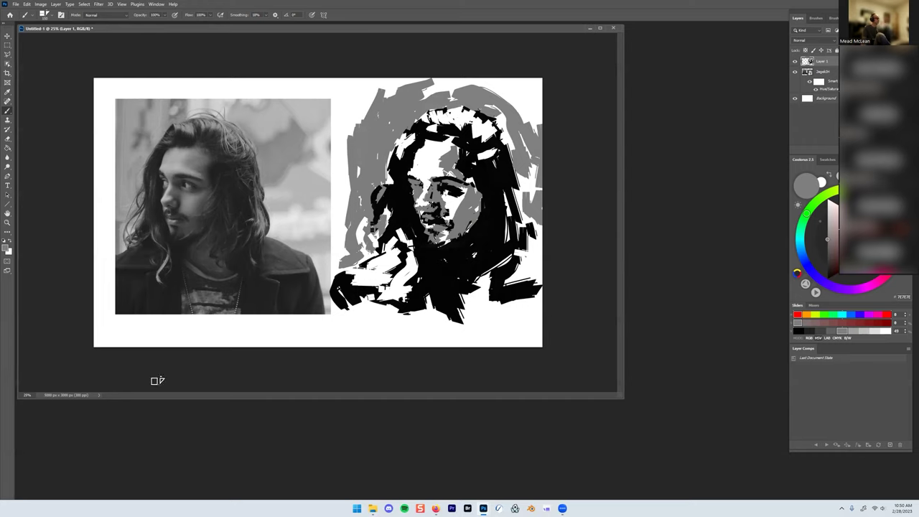
mouse_move(562, 509)
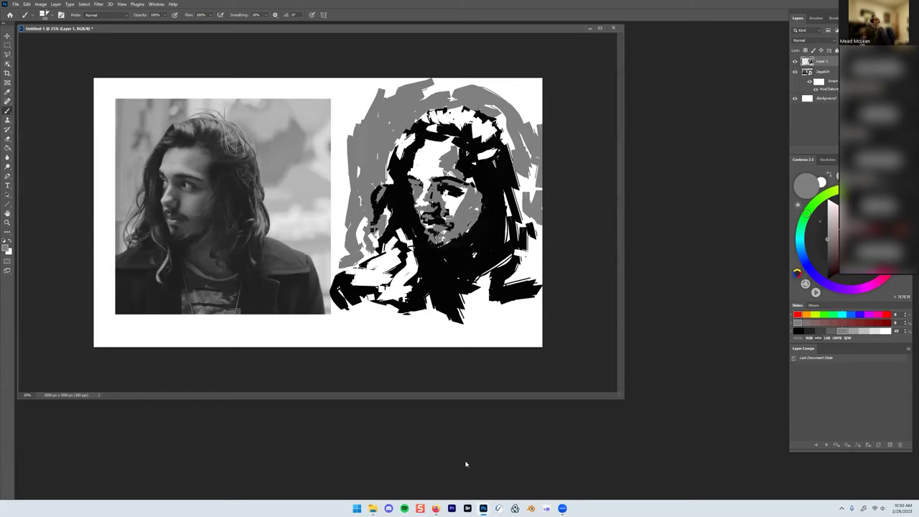
mouse_move(440, 507)
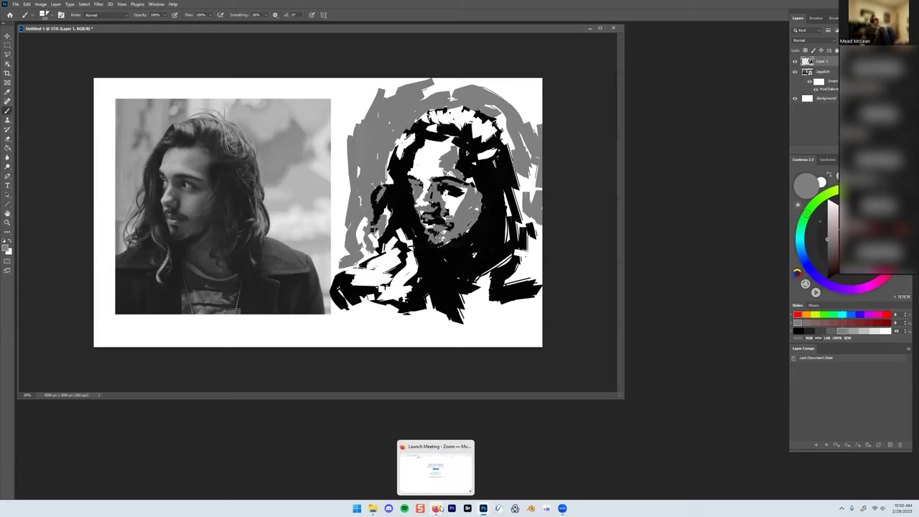